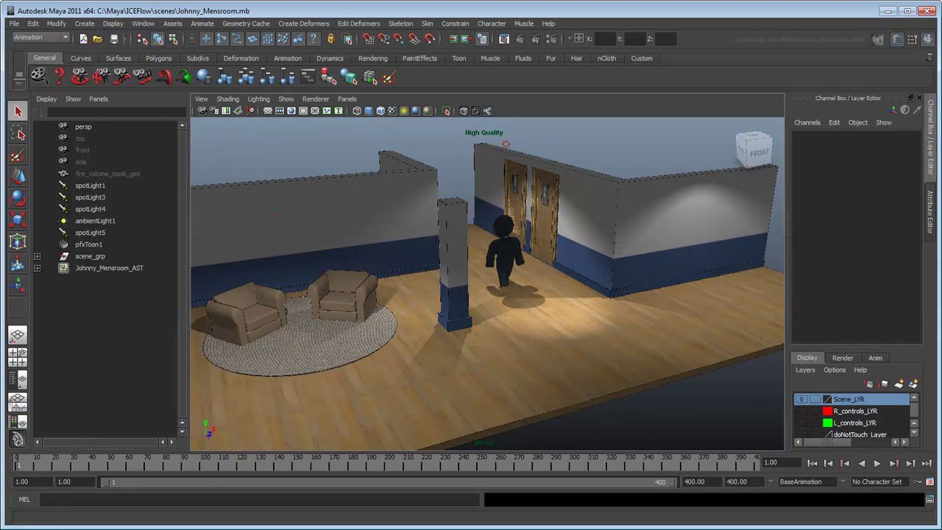
# Play the Johnny_Mensroom animation forward to frame 343, where the character lies collapsed.
pyautogui.press('w')
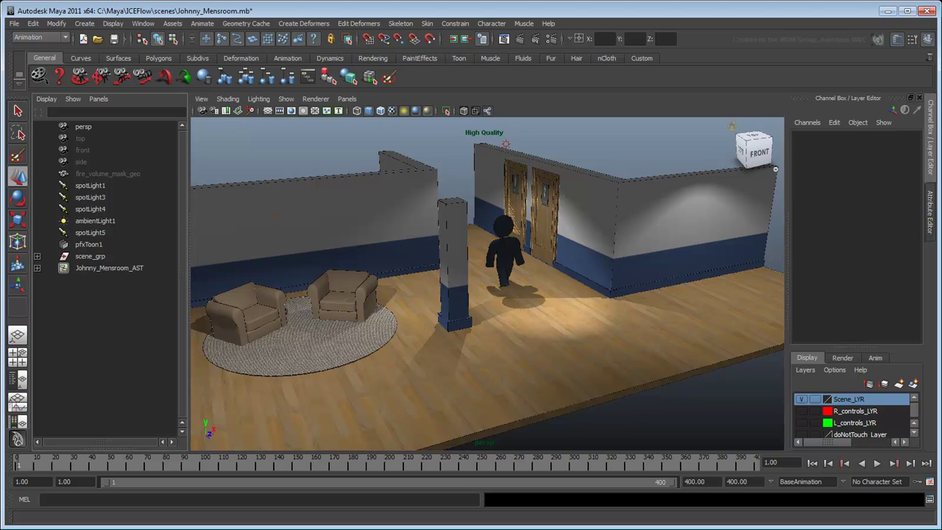
pyautogui.hotkey('alt', 'v')
pyautogui.moveTo(76, 464)
pyautogui.mouseDown()
pyautogui.moveTo(531, 464)
pyautogui.moveTo(648, 446)
pyautogui.mouseUp()
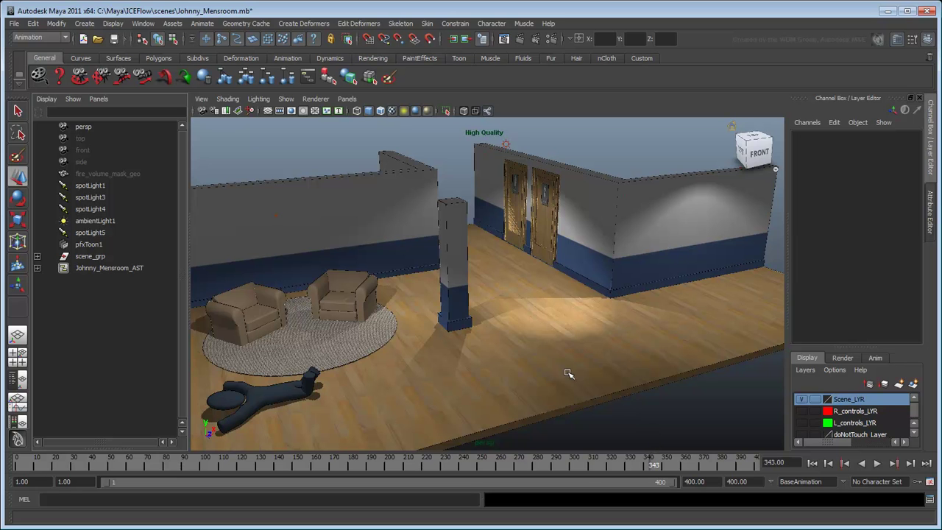
# Create a new camera from the Rendering shelf and scale it to 80.698.
pyautogui.click(372, 59)
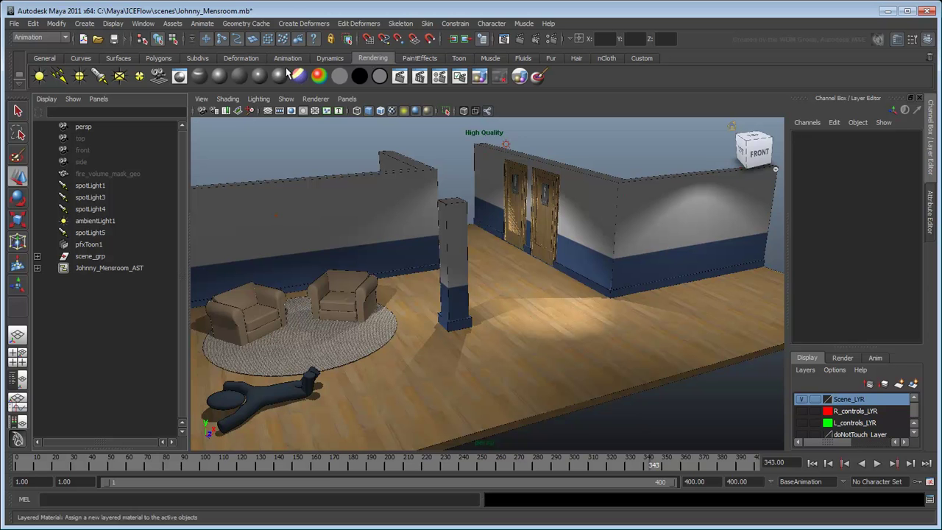
pyautogui.click(158, 76)
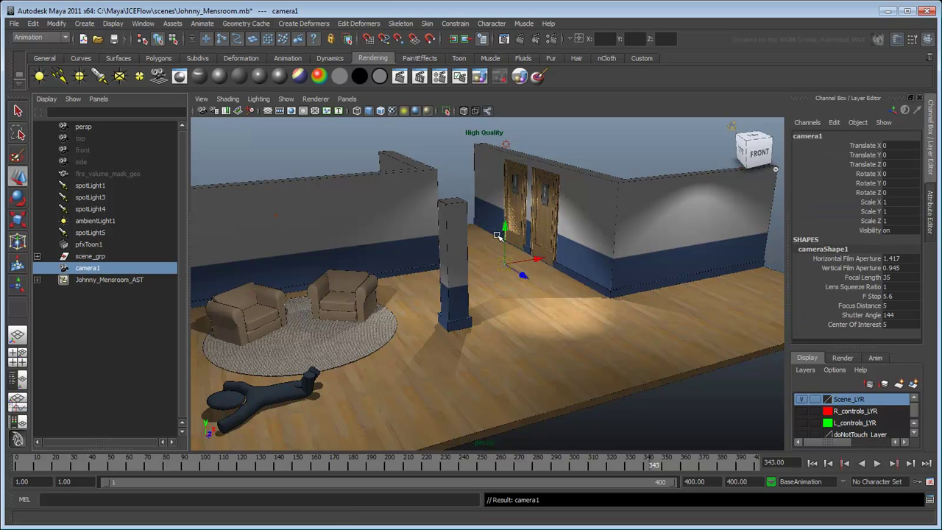
pyautogui.press('r')
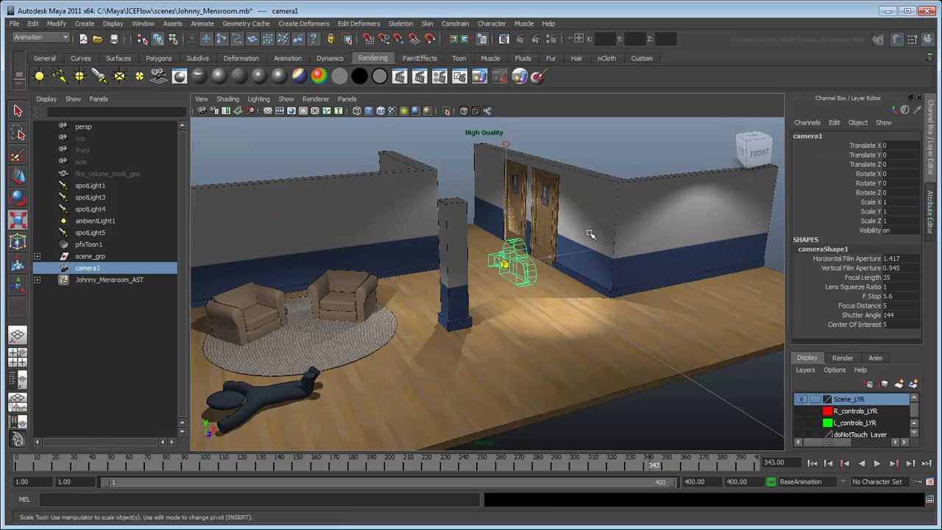
pyautogui.moveTo(573, 240); pyautogui.dragTo(556, 257, button='middle')
pyautogui.keyDown('alt'); pyautogui.moveTo(556, 257); pyautogui.dragTo(516, 265, button='right'); pyautogui.keyUp('alt')
pyautogui.keyDown('alt'); pyautogui.moveTo(515, 265); pyautogui.dragTo(551, 285); pyautogui.keyUp('alt')
# Place camera1 at Translate 500, 250, 900 and tilt it to Rotate X -17.
pyautogui.click(886, 146)
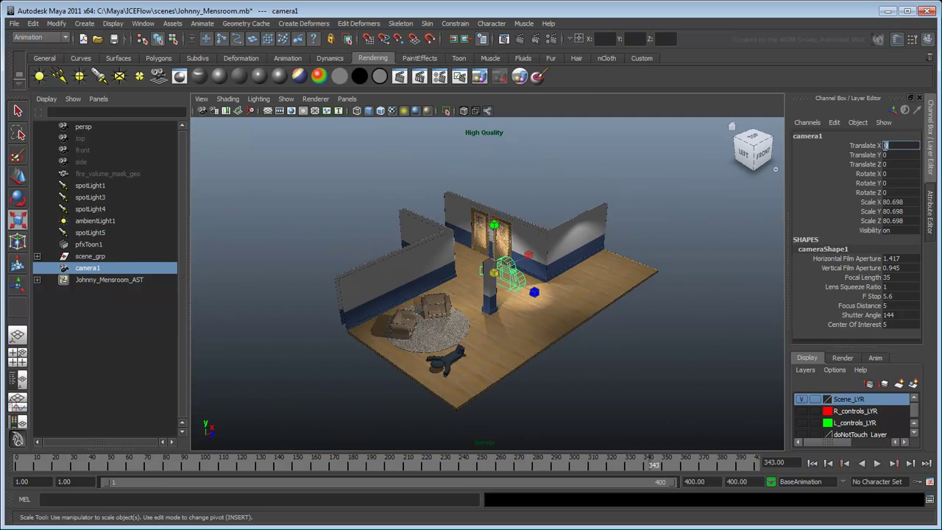
pyautogui.write('500')
pyautogui.press('Tab')
pyautogui.write('250')
pyautogui.press('Tab')
pyautogui.write('900')
pyautogui.press('Tab')
pyautogui.write('-17')
pyautogui.press('Tab')
# Deselect the camera and frame the viewport on the men's room.
pyautogui.click(687, 242)
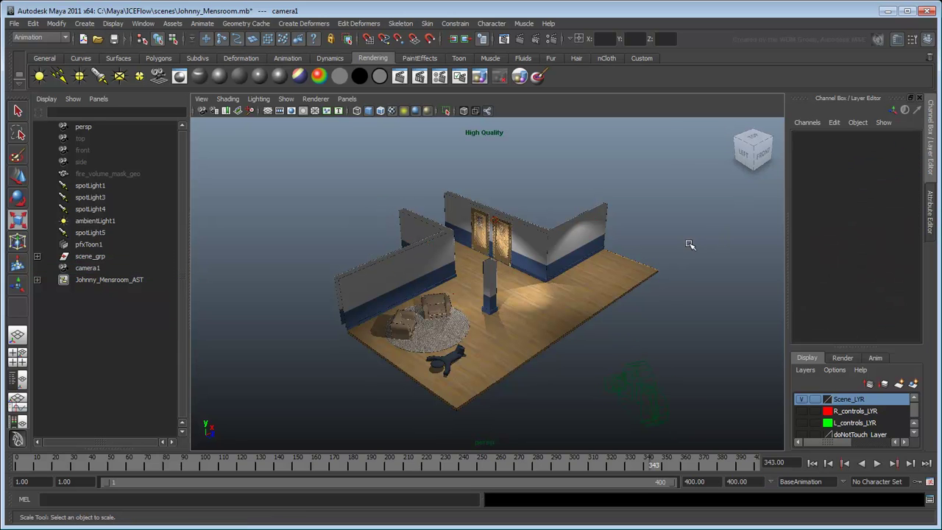
pyautogui.keyDown('alt'); pyautogui.moveTo(643, 269); pyautogui.dragTo(626, 260, button='middle'); pyautogui.keyUp('alt')
pyautogui.keyDown('alt'); pyautogui.moveTo(626, 260); pyautogui.dragTo(636, 246); pyautogui.keyUp('alt')
pyautogui.scroll(3, 633, 247)
# Select the character's body_geo and create a new geometry cache for its animation.
pyautogui.press('r')
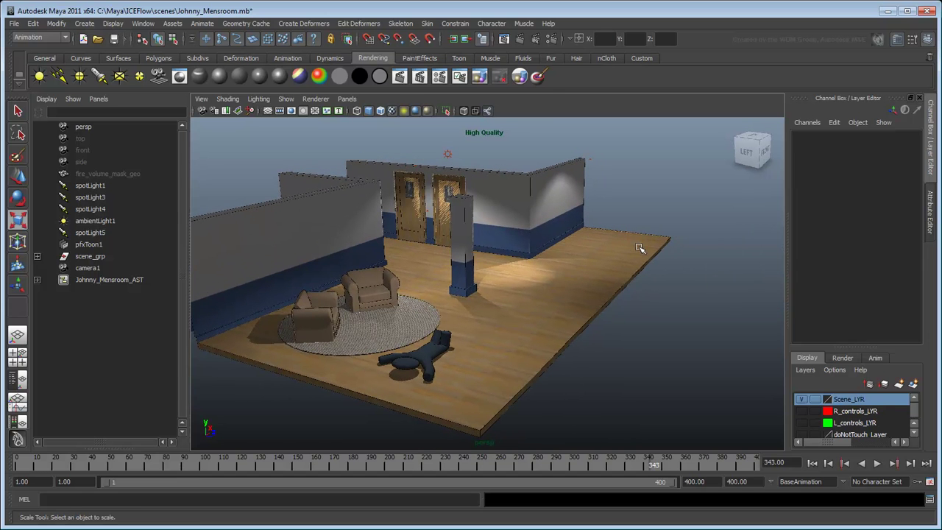
pyautogui.press('q')
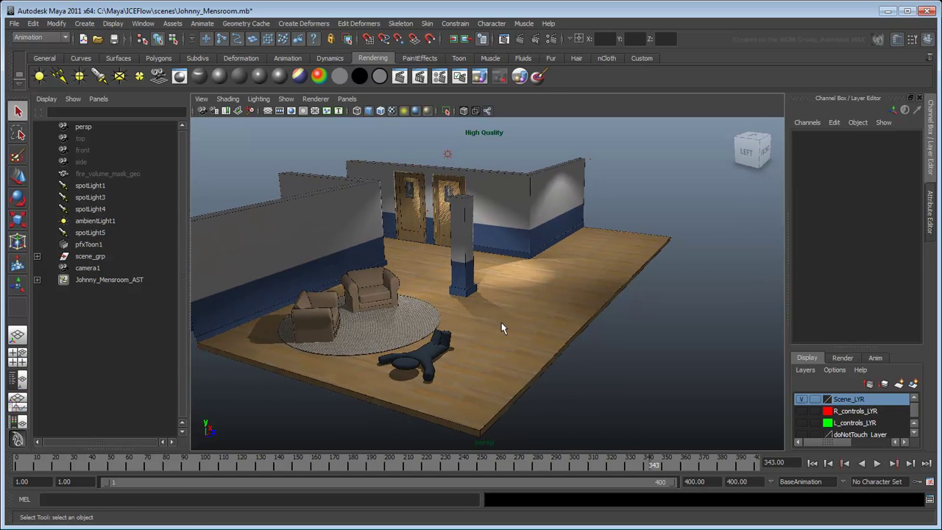
pyautogui.click(431, 354)
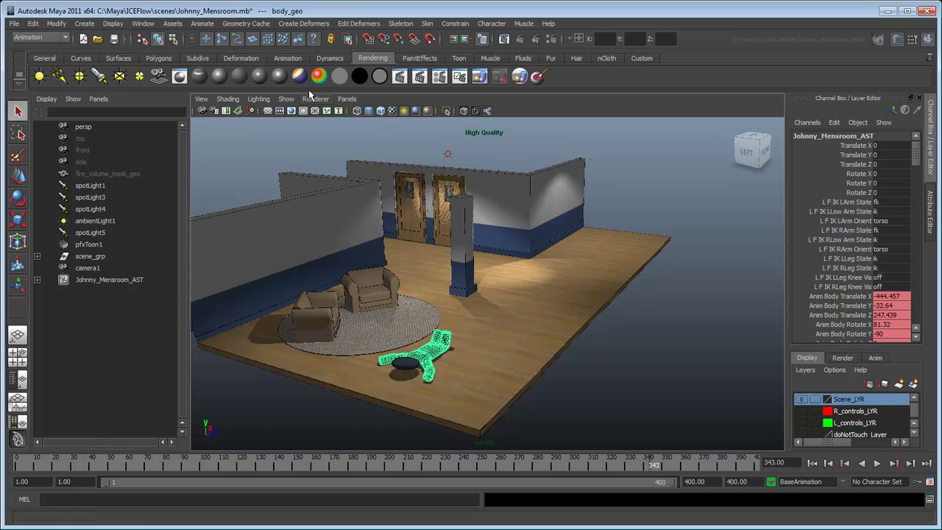
pyautogui.click(261, 24)
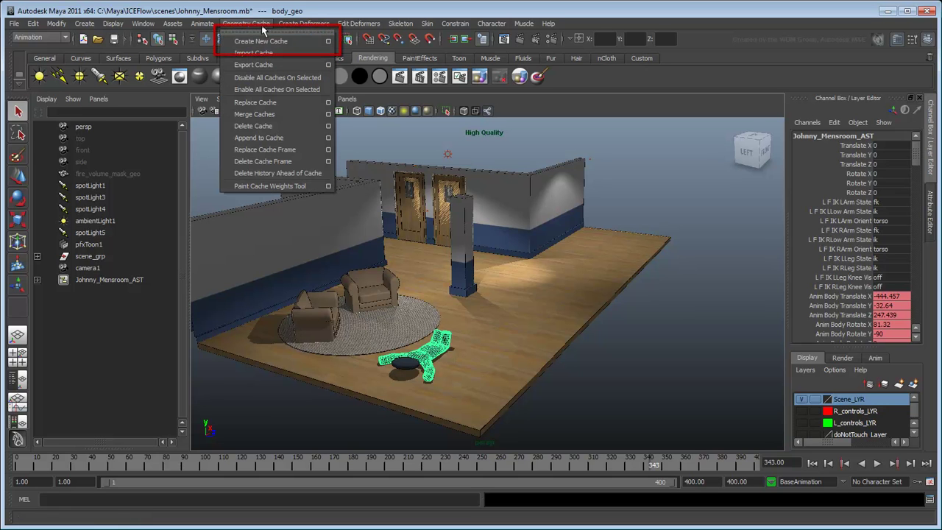
pyautogui.click(261, 42)
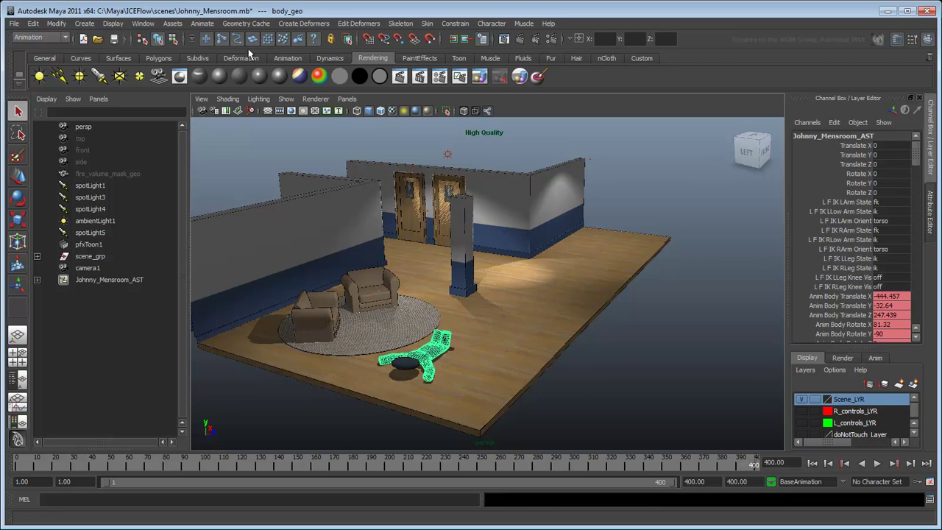
# Gather the selected character into a new set, set1.
pyautogui.click(84, 22)
pyautogui.moveTo(155, 259)
pyautogui.click(224, 262)
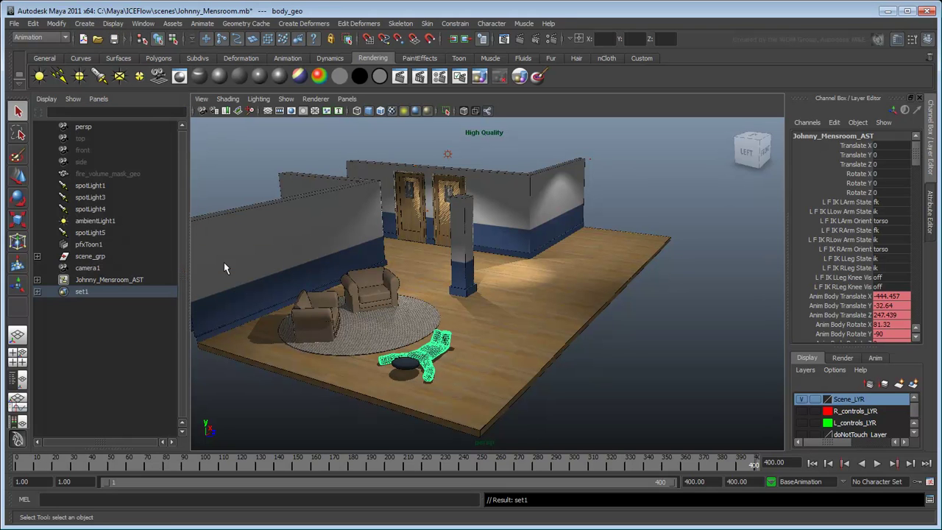
# Enter set1 as ICEFlowAttributes' Geometry Cache set for Export, then select the character's body and head.
pyautogui.click(17, 25)
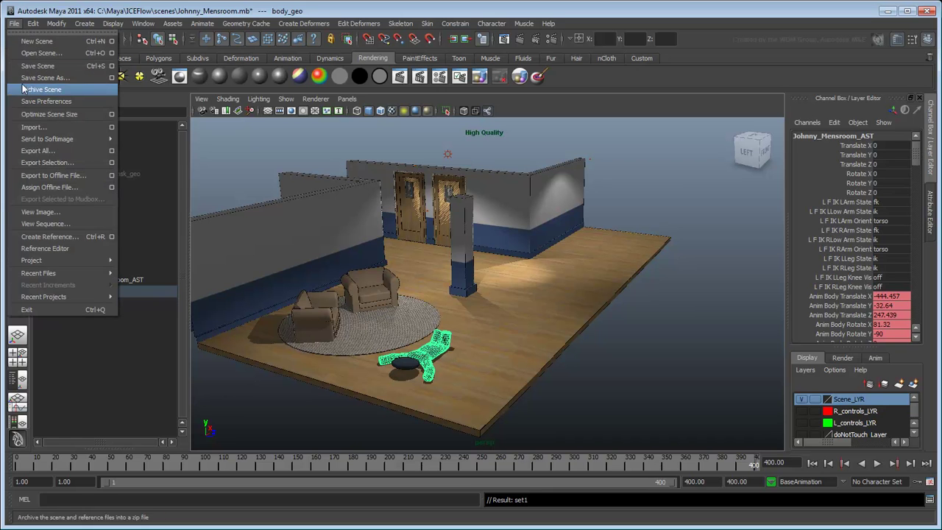
pyautogui.moveTo(63, 139)
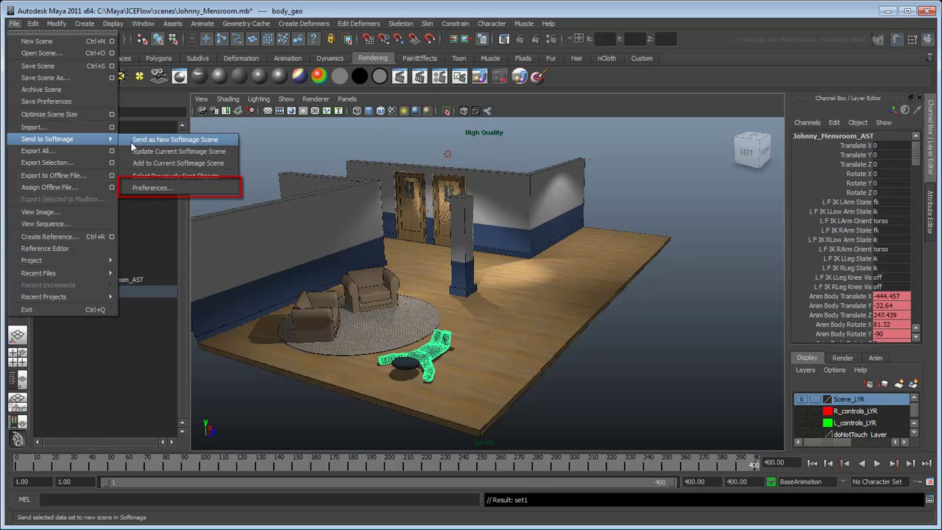
pyautogui.click(183, 189)
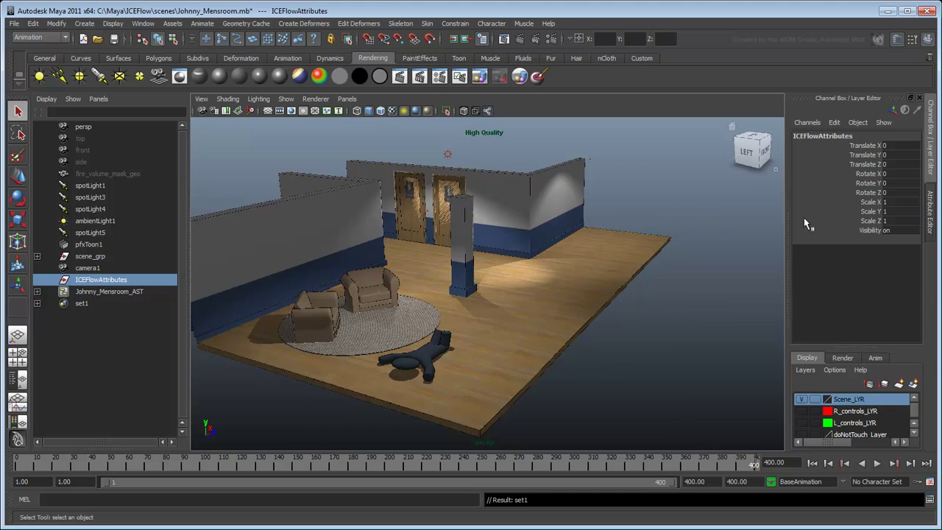
pyautogui.click(929, 223)
pyautogui.click(723, 362)
pyautogui.scroll(-3, 792, 227)
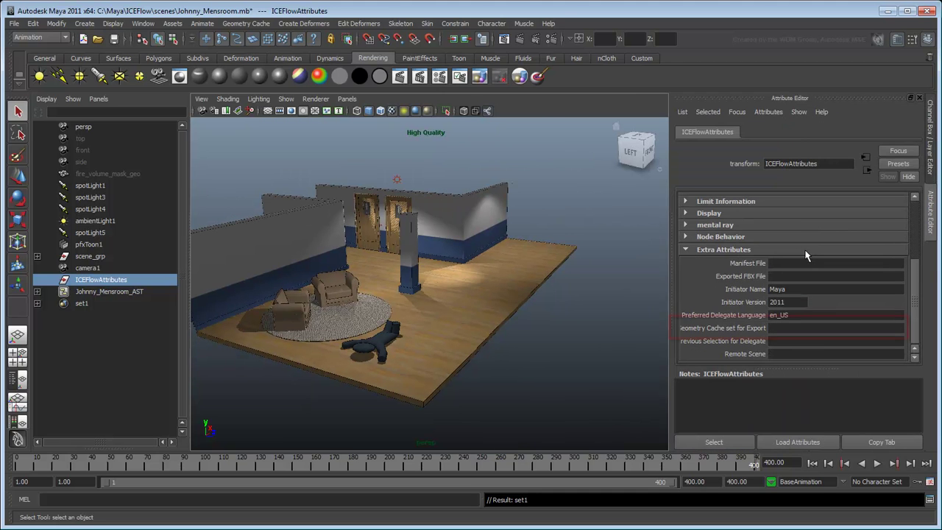
pyautogui.click(792, 329)
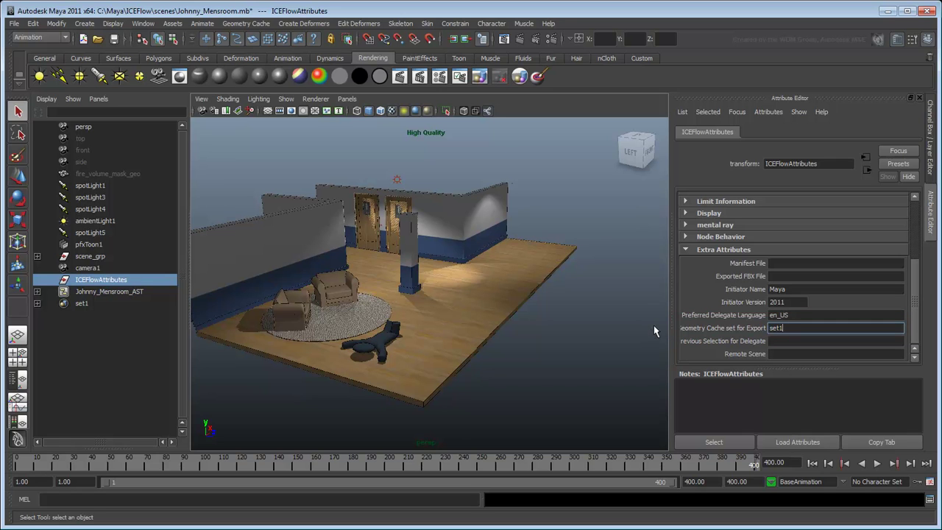
pyautogui.click(372, 350)
pyautogui.click(368, 352)
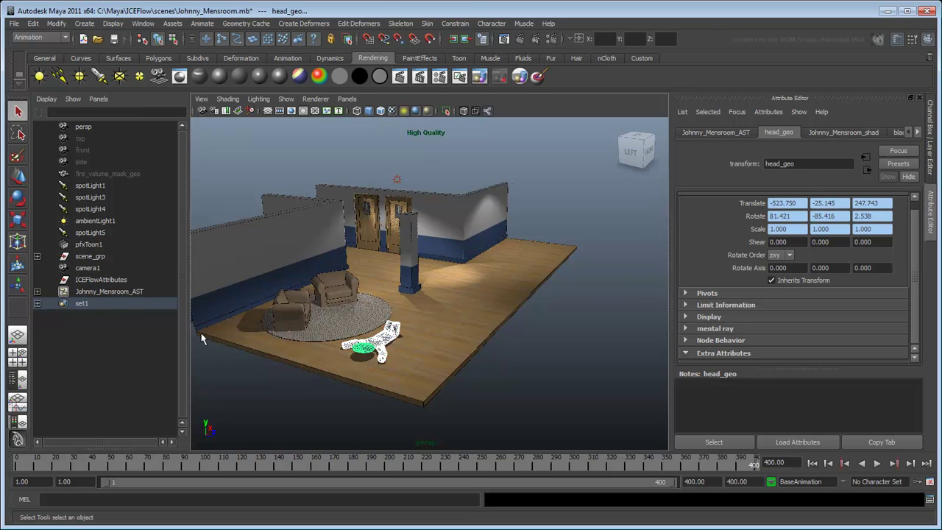
# Add camera1 to the selection and send it with the character as a new Softimage scene.
pyautogui.click(88, 268)
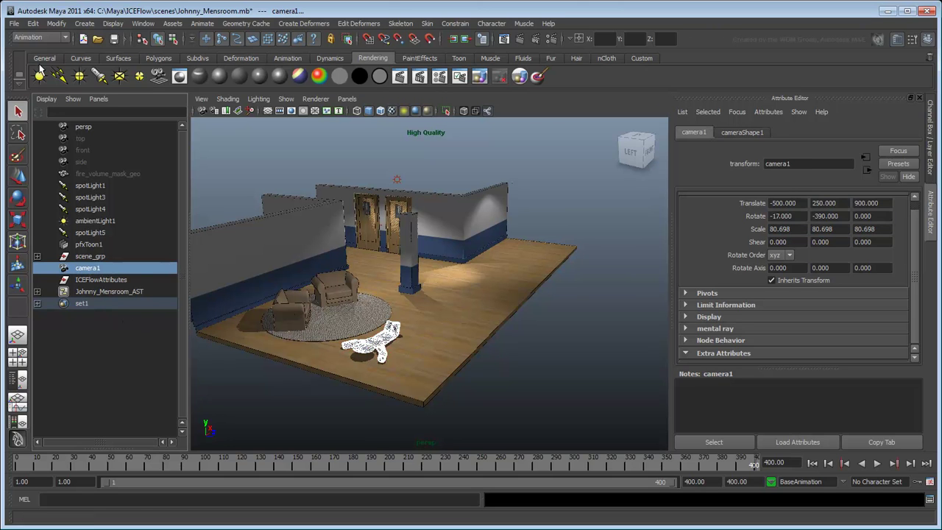
pyautogui.click(14, 24)
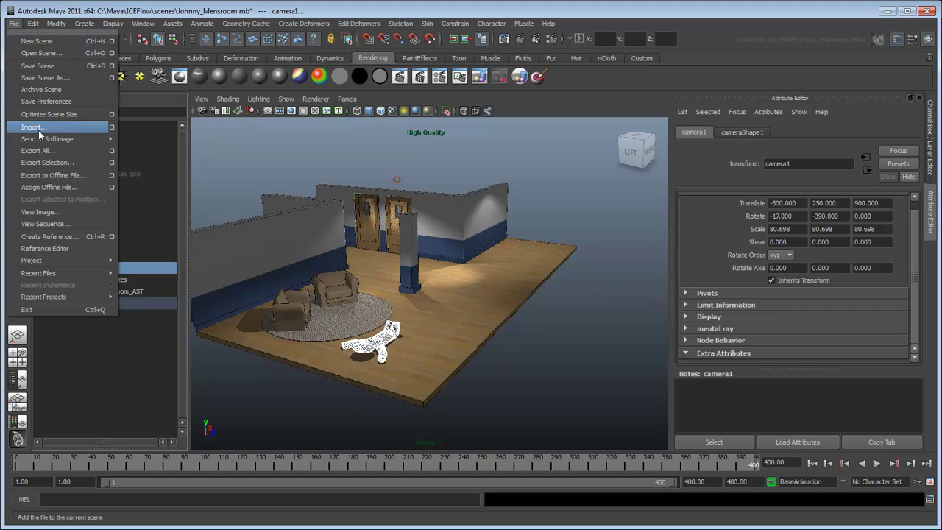
pyautogui.moveTo(47, 138)
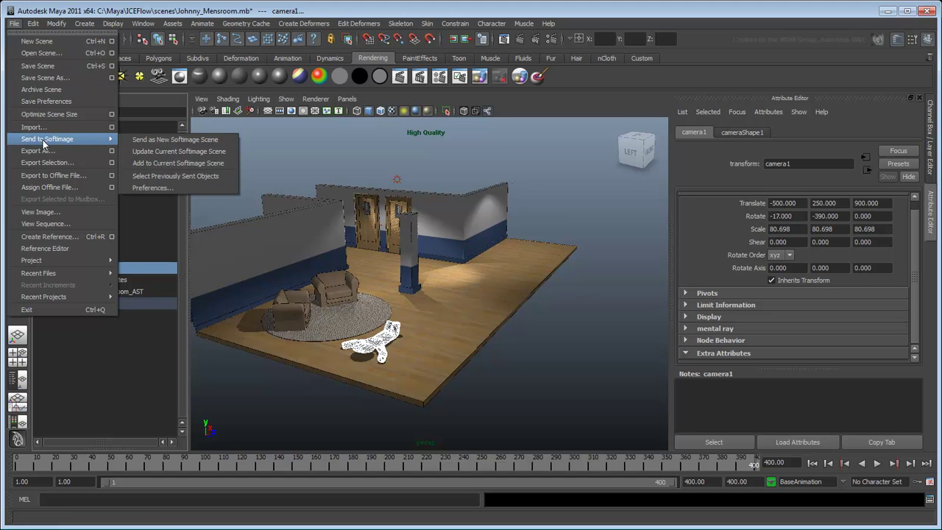
pyautogui.click(224, 143)
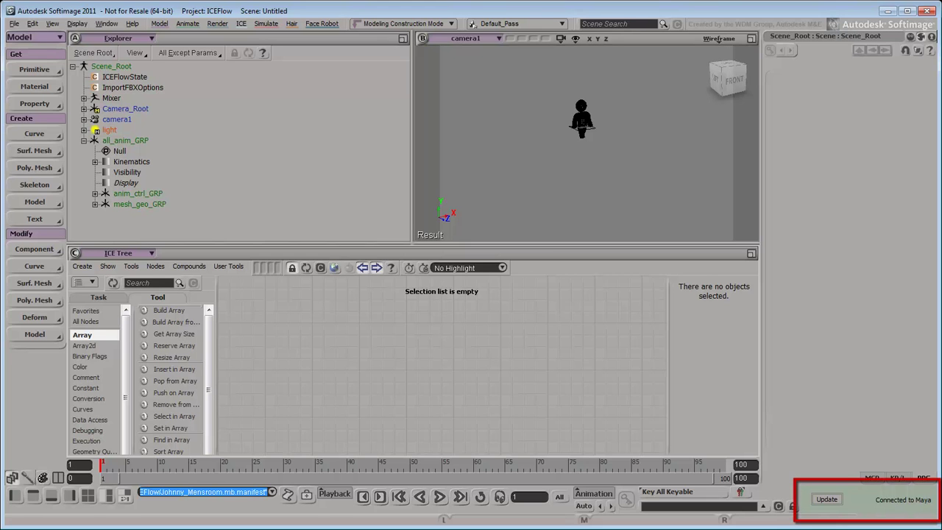
# Extend the Softimage timeline to 400 frames, play to about frame 250, and select body_geo.
pyautogui.click(753, 464)
pyautogui.write('400')
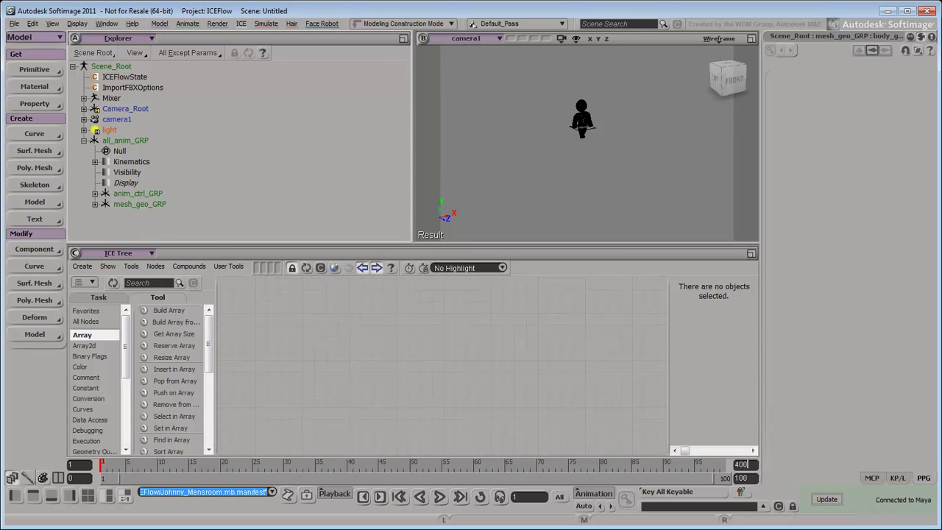
pyautogui.press('Return')
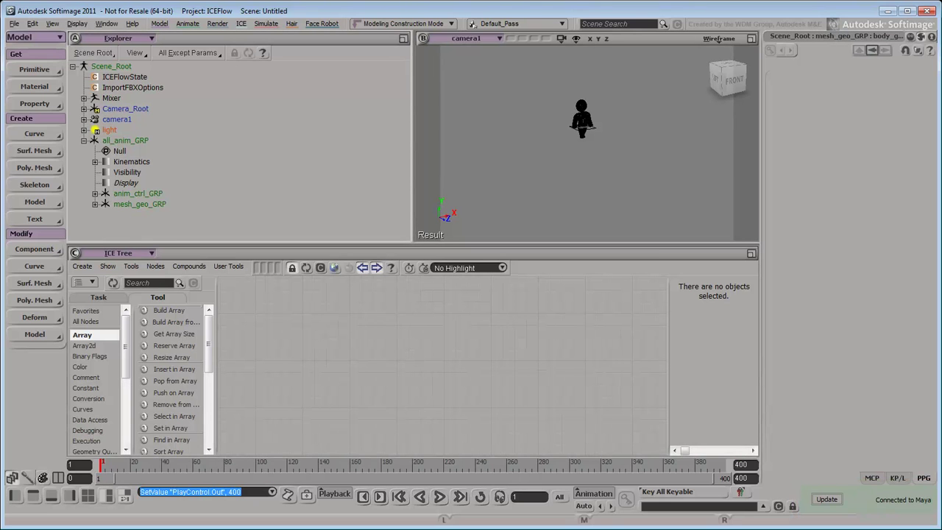
pyautogui.click(439, 497)
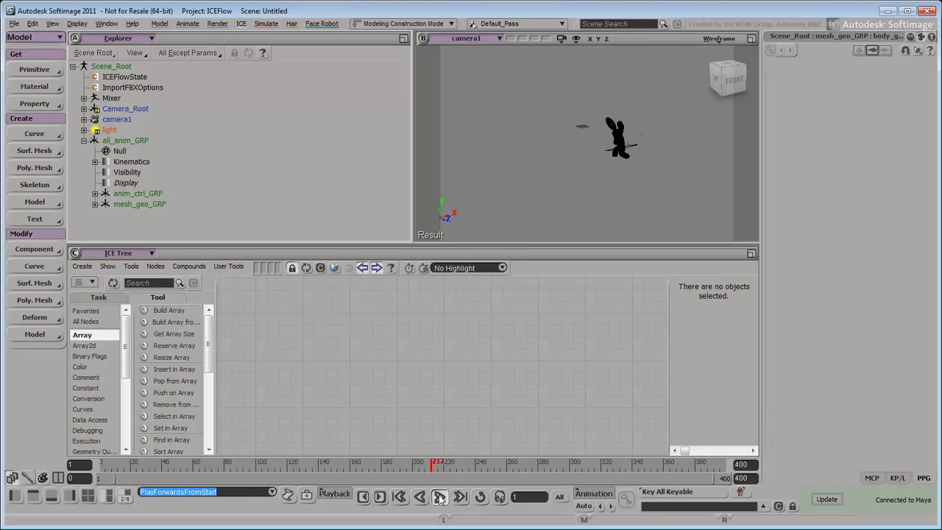
pyautogui.click(440, 497)
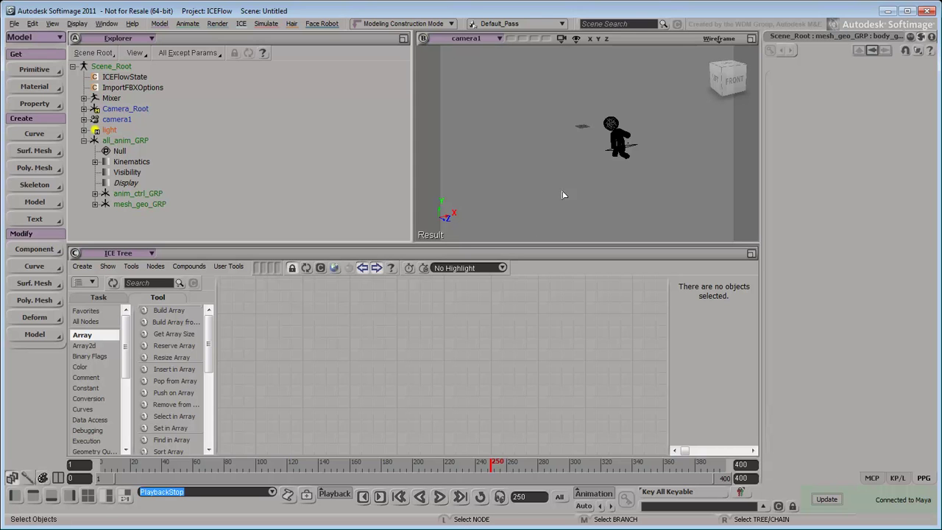
pyautogui.click(619, 139)
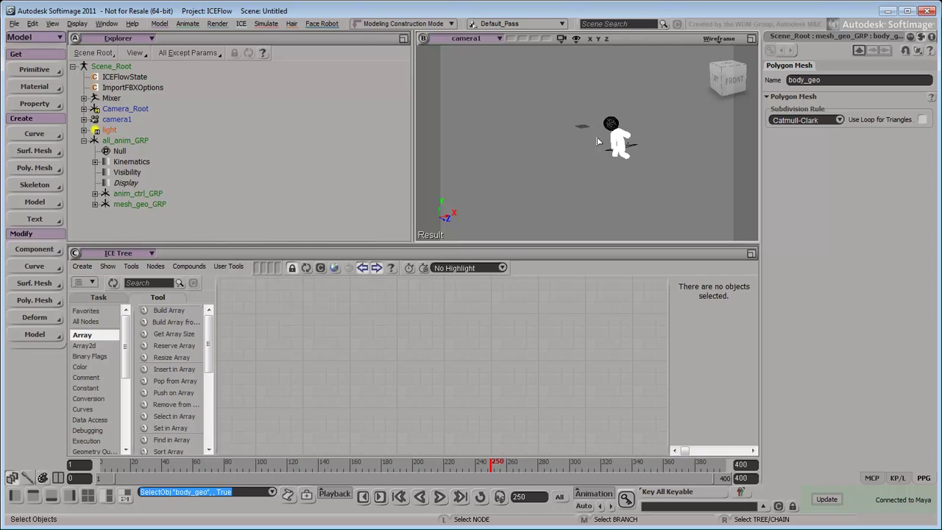
# Add an ICE Basic Fire emitter to body_geo and play the fire simulation.
pyautogui.click(241, 22)
pyautogui.moveTo(252, 58)
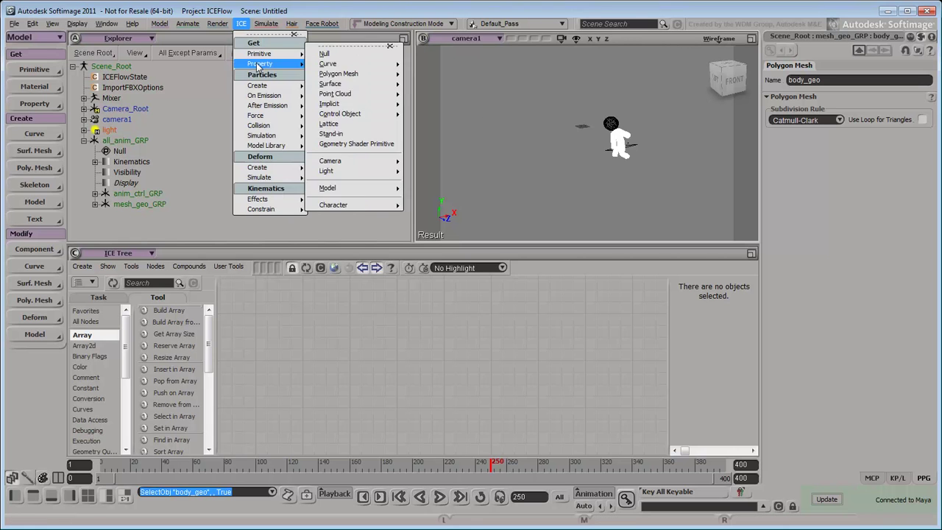
pyautogui.moveTo(265, 85)
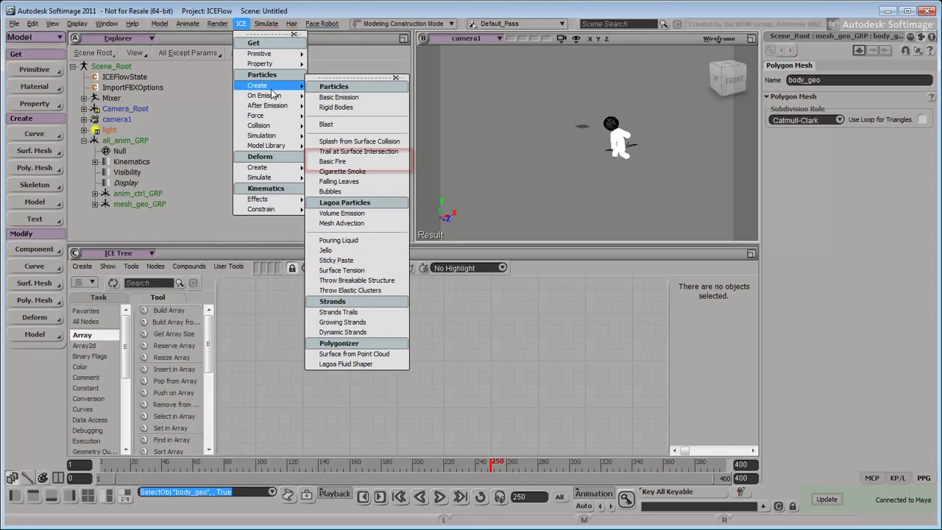
pyautogui.click(379, 163)
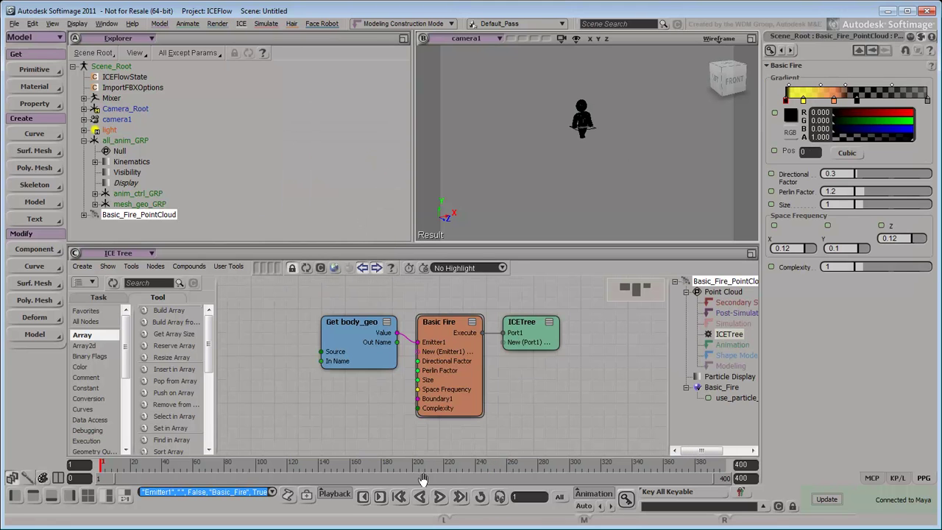
pyautogui.click(438, 497)
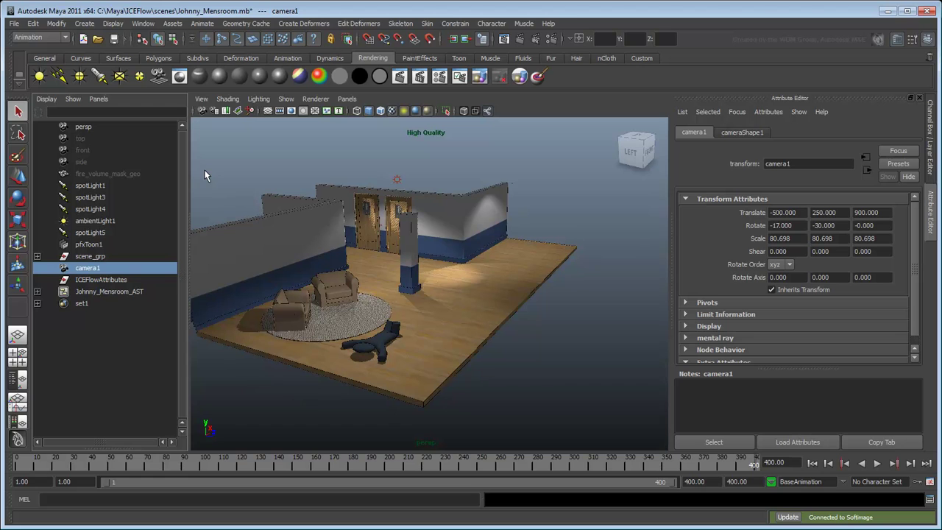
# Unhide the fire_volume_mask_geo cube, preview its animation, and update the Softimage scene.
pyautogui.click(129, 174)
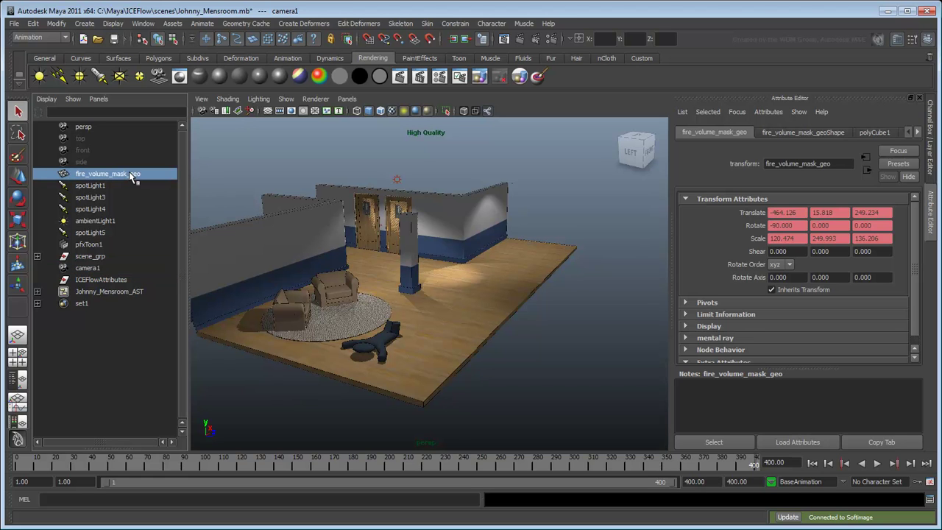
pyautogui.click(112, 23)
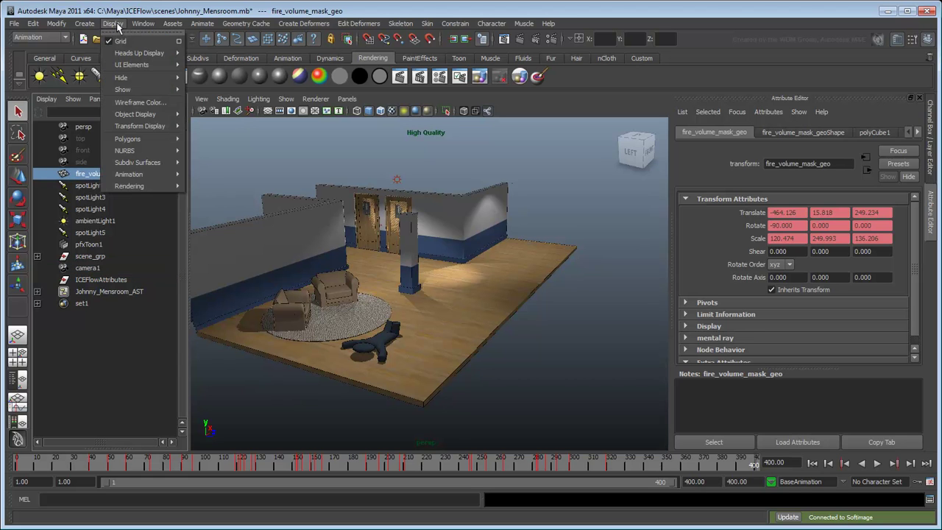
pyautogui.moveTo(157, 90)
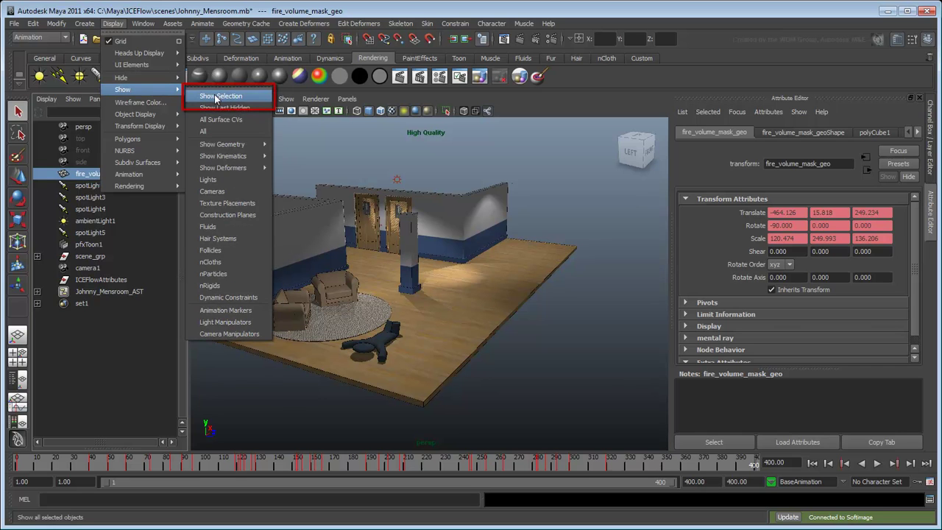
pyautogui.click(215, 97)
pyautogui.hotkey('alt', 'v')
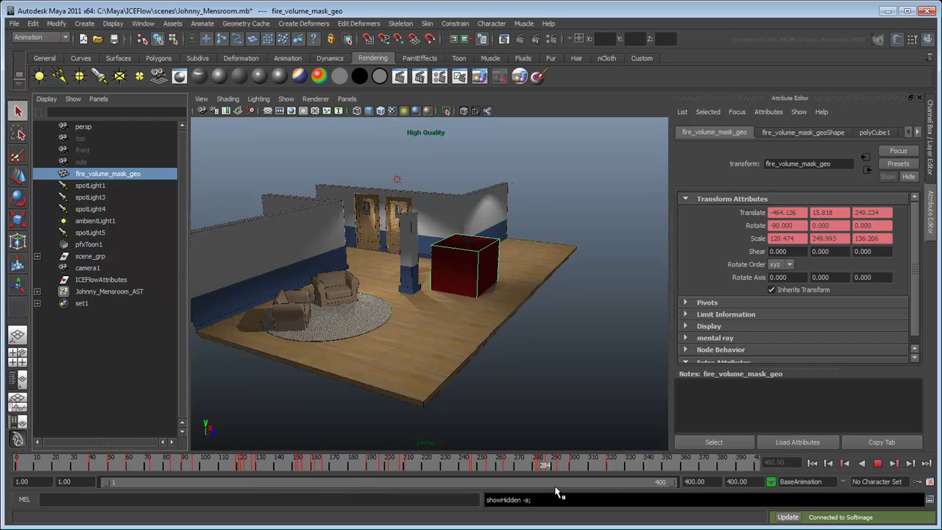
pyautogui.hotkey('alt', 'v')
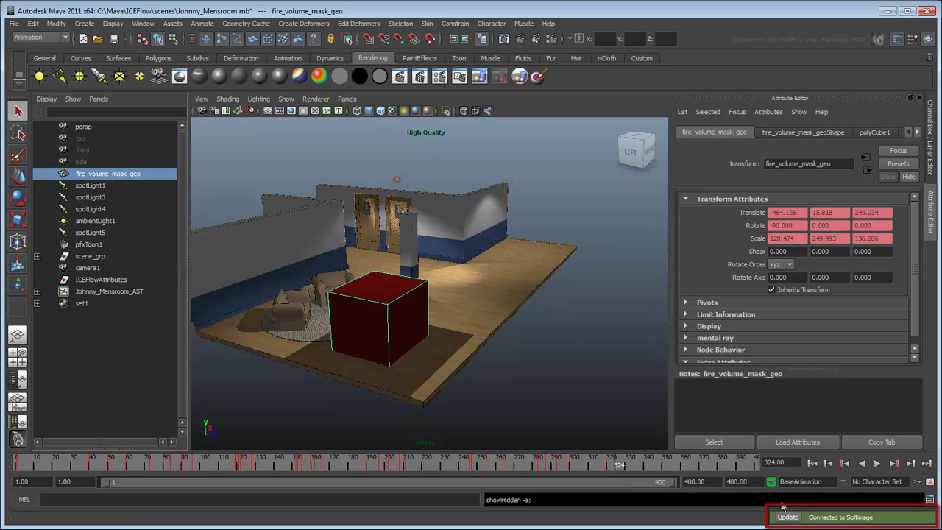
pyautogui.click(796, 519)
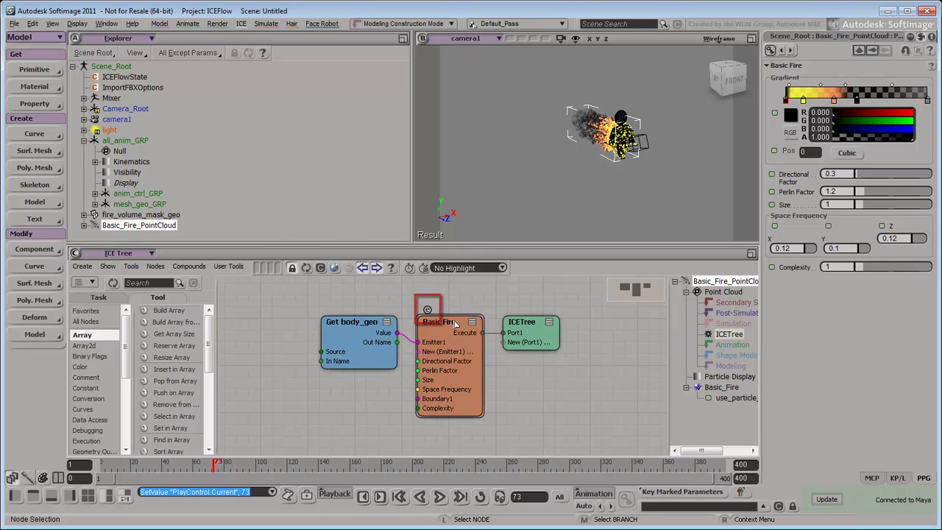
# Open the Basic Fire compound in the ICE Tree and bring Emit from Geometry into view.
pyautogui.click(428, 311)
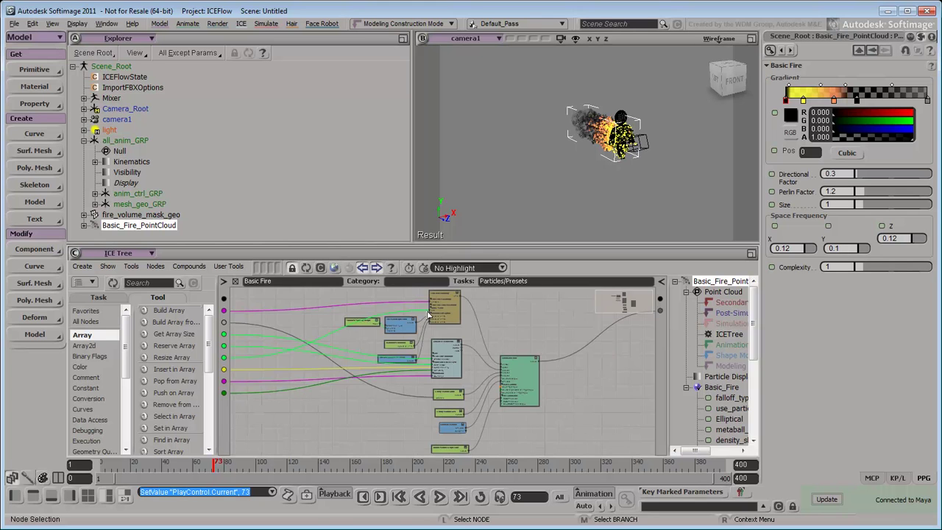
pyautogui.press('z')
pyautogui.scroll(5, 484, 322)
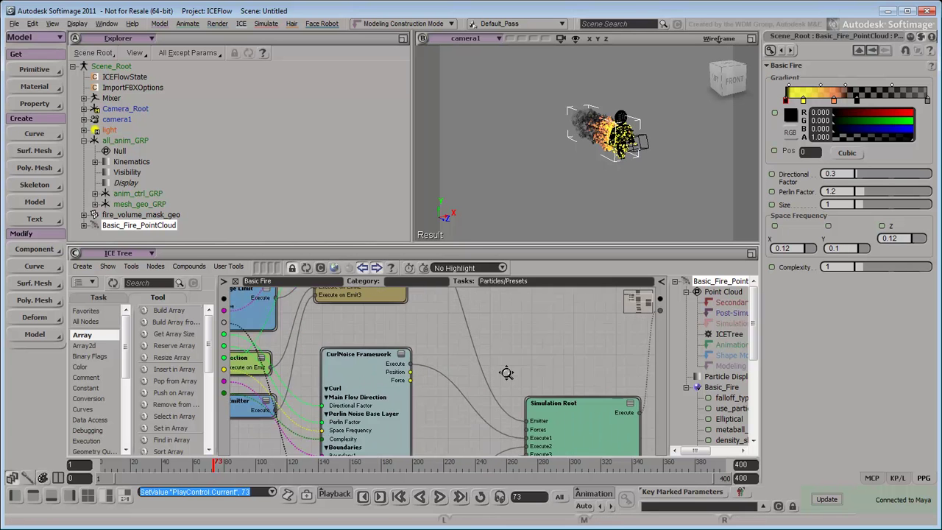
pyautogui.moveTo(460, 337); pyautogui.dragTo(559, 430)
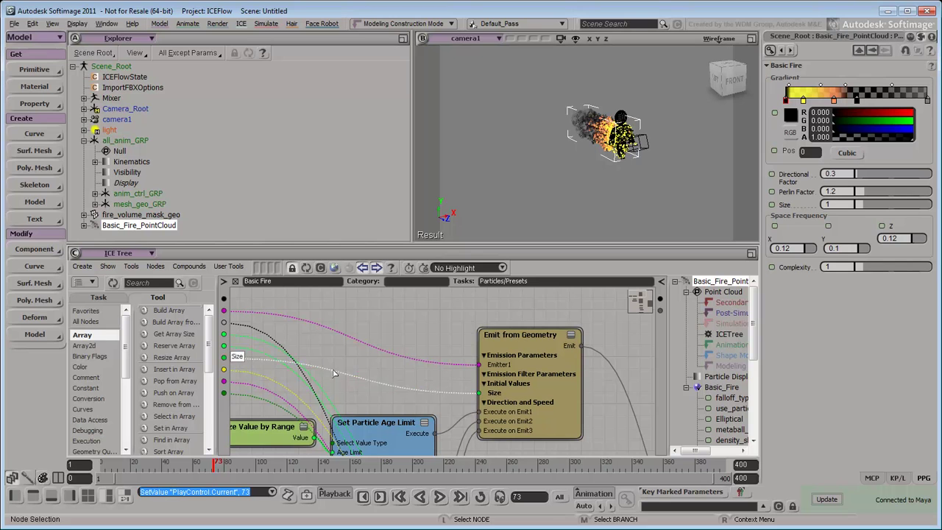
# Add a Delete Particles by Volume node and a Get fire_volume_mask_geo node to the ICE graph.
pyautogui.write('volume')
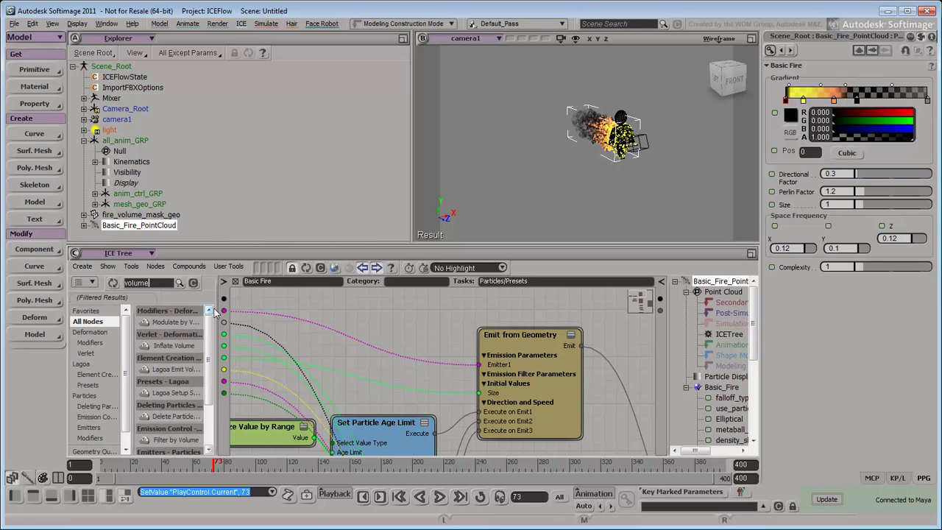
pyautogui.moveTo(212, 312); pyautogui.dragTo(273, 312)
pyautogui.moveTo(199, 416); pyautogui.dragTo(410, 313)
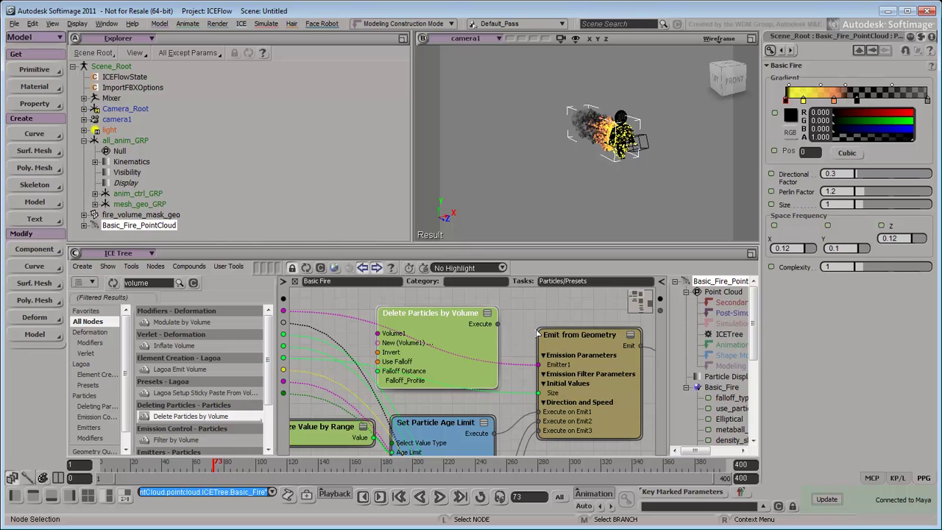
pyautogui.moveTo(164, 214); pyautogui.dragTo(352, 317)
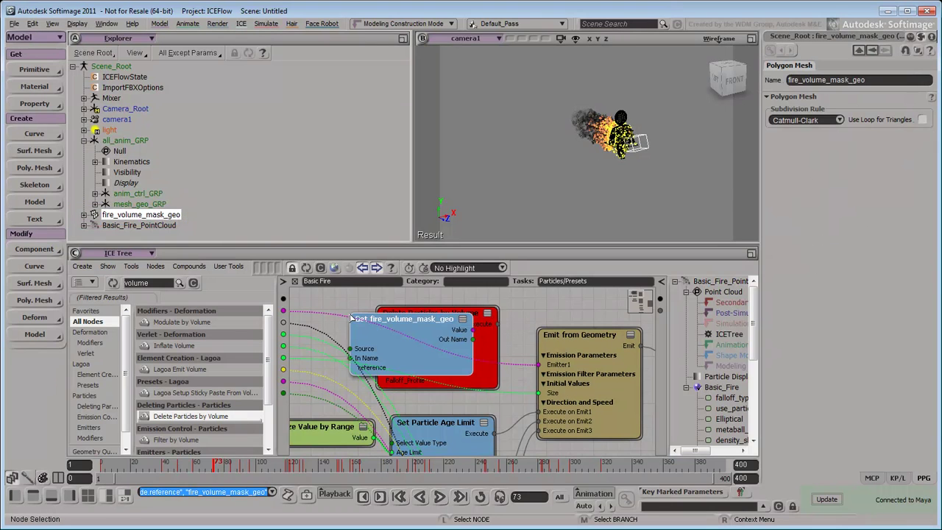
pyautogui.scroll(-5, 352, 318)
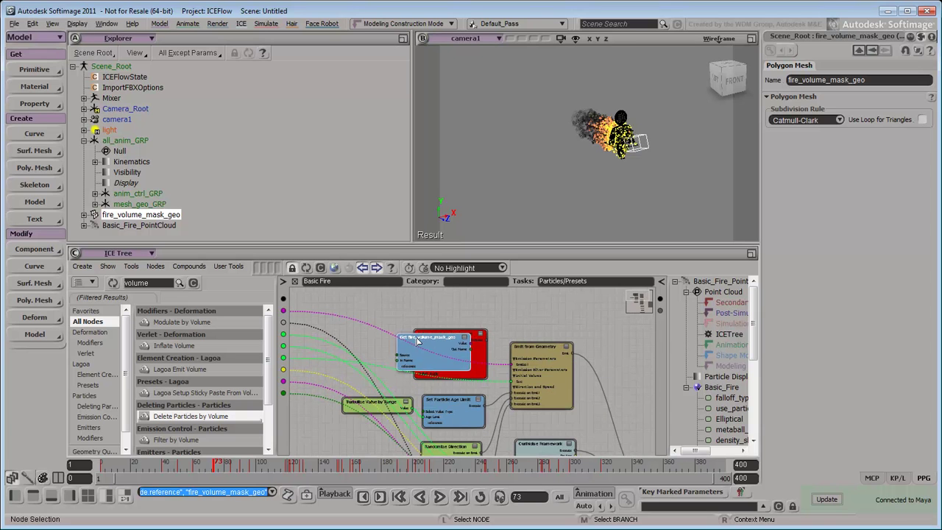
pyautogui.click(351, 329)
pyautogui.scroll(2, 478, 361)
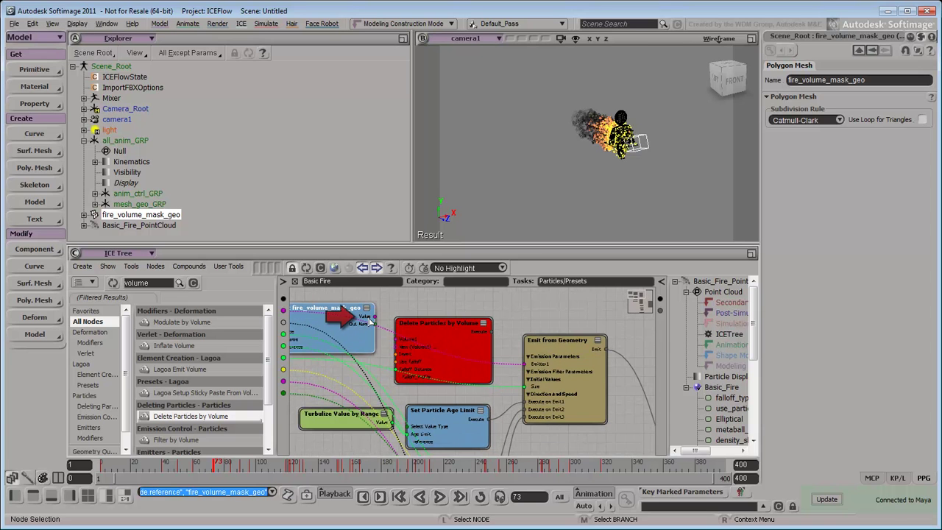
# Wire the mask's Value into Volume1 and Execute into a new Execute port on Emit from Geometry.
pyautogui.moveTo(374, 318); pyautogui.dragTo(399, 343)
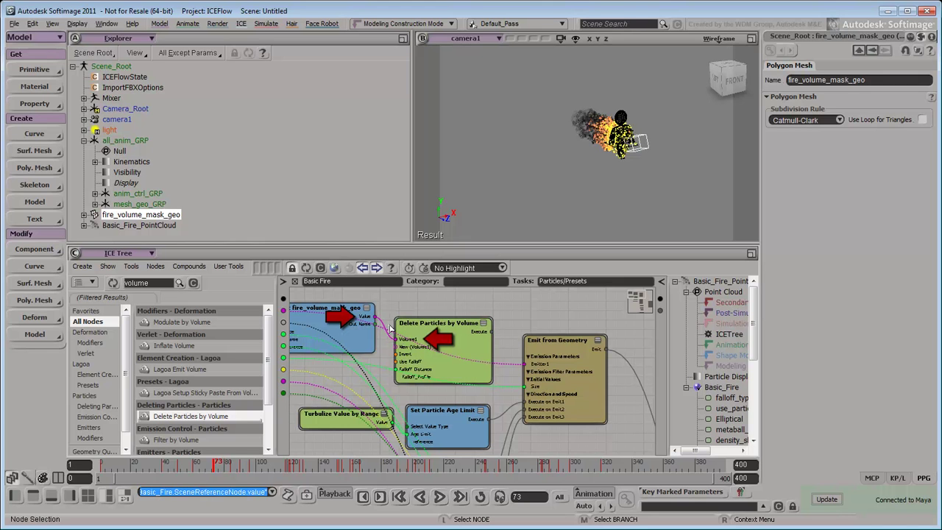
pyautogui.moveTo(491, 332); pyautogui.dragTo(507, 345)
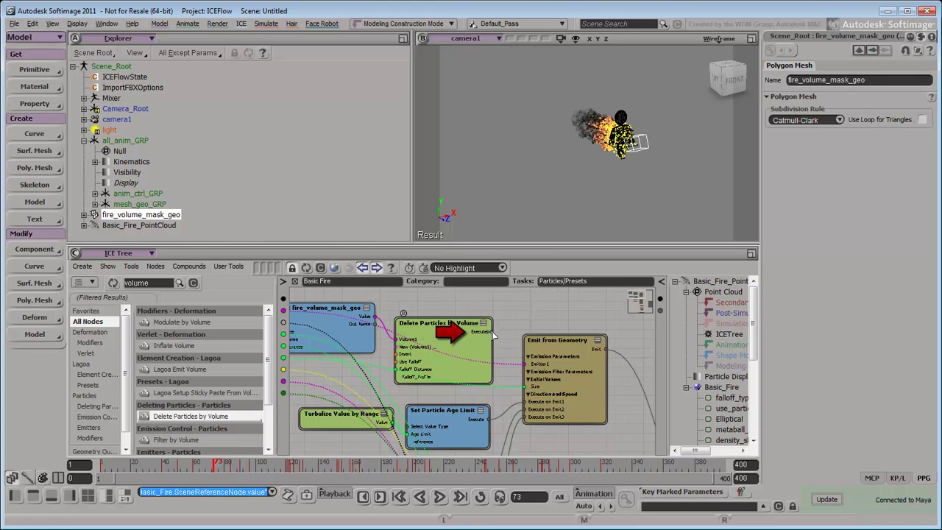
pyautogui.moveTo(515, 379); pyautogui.dragTo(527, 412)
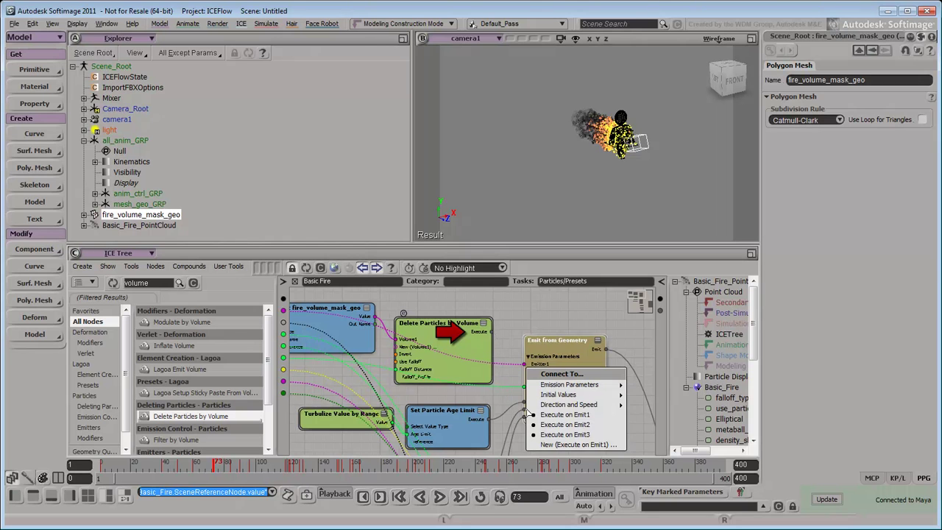
pyautogui.click(554, 444)
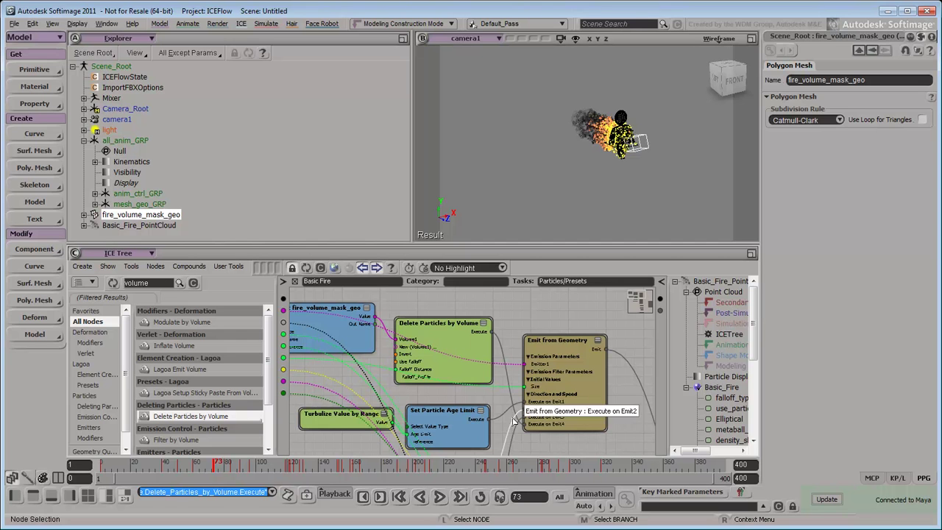
pyautogui.press('z')
pyautogui.moveTo(479, 394); pyautogui.dragTo(508, 399)
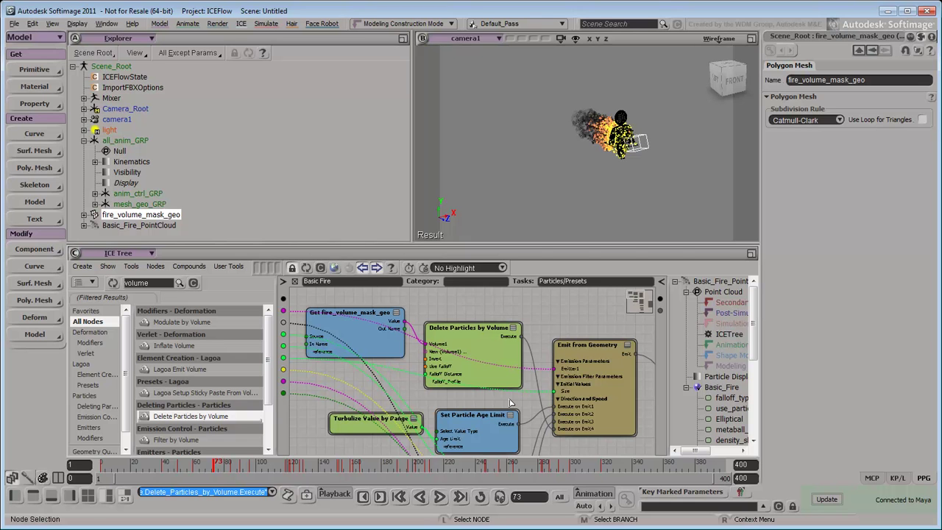
# Check Invert on Delete Particles by Volume and replay the fire simulation from the start.
pyautogui.click(479, 341)
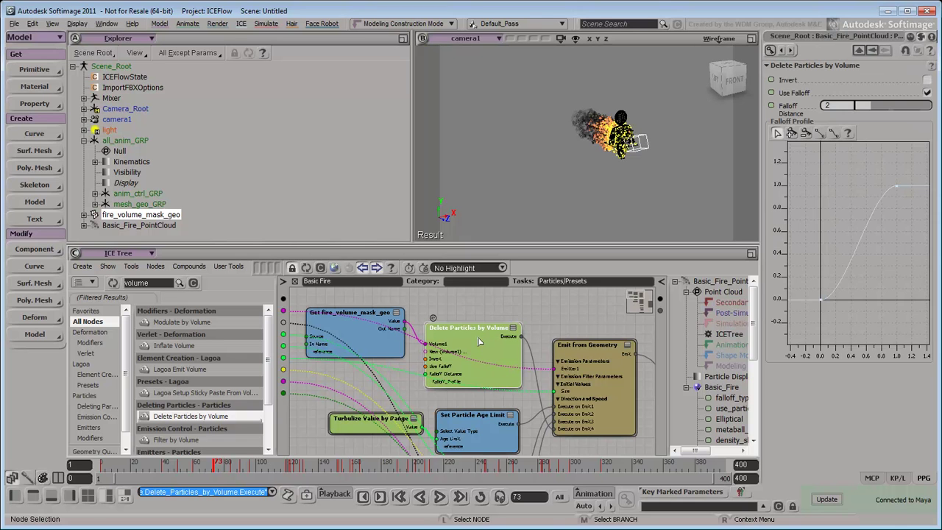
pyautogui.click(928, 80)
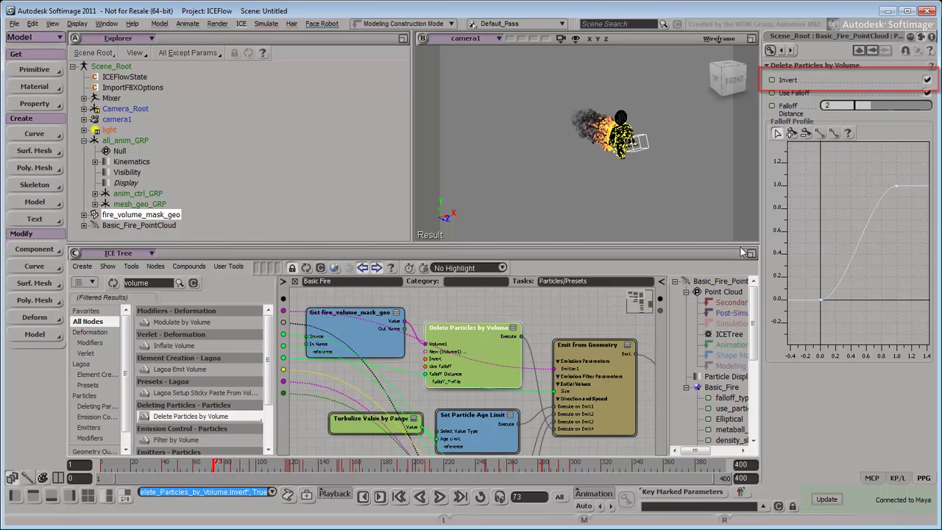
pyautogui.click(440, 497)
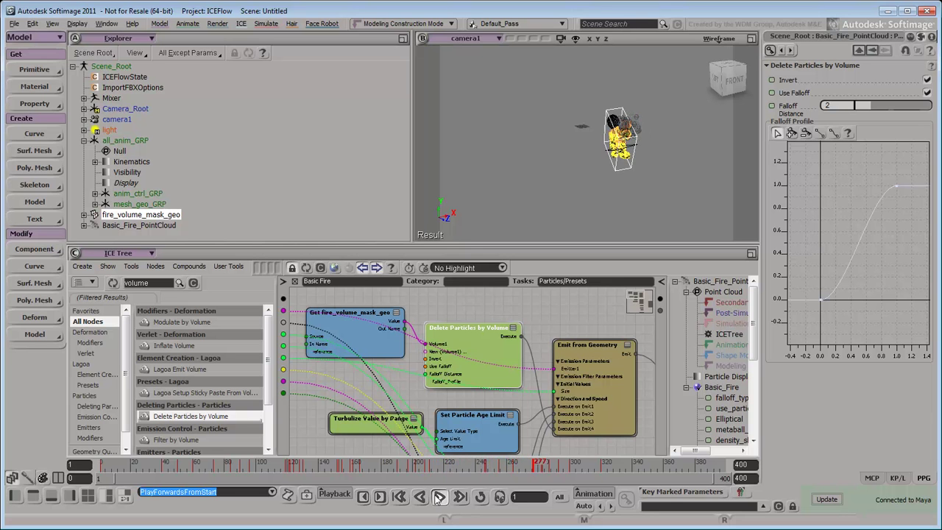
# Stop playback at frame 298, cache the fire to Maya, and select the fire_volume_mask_geo cube.
pyautogui.click(439, 498)
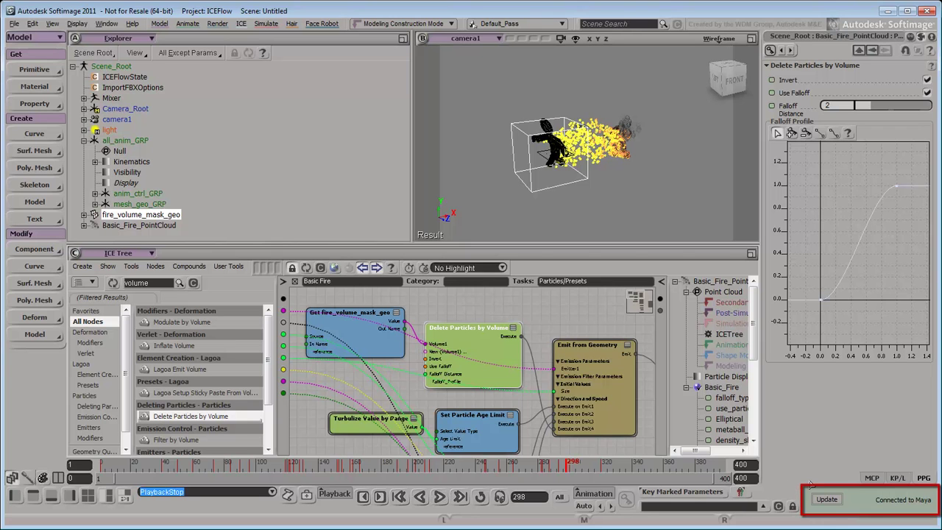
pyautogui.click(827, 500)
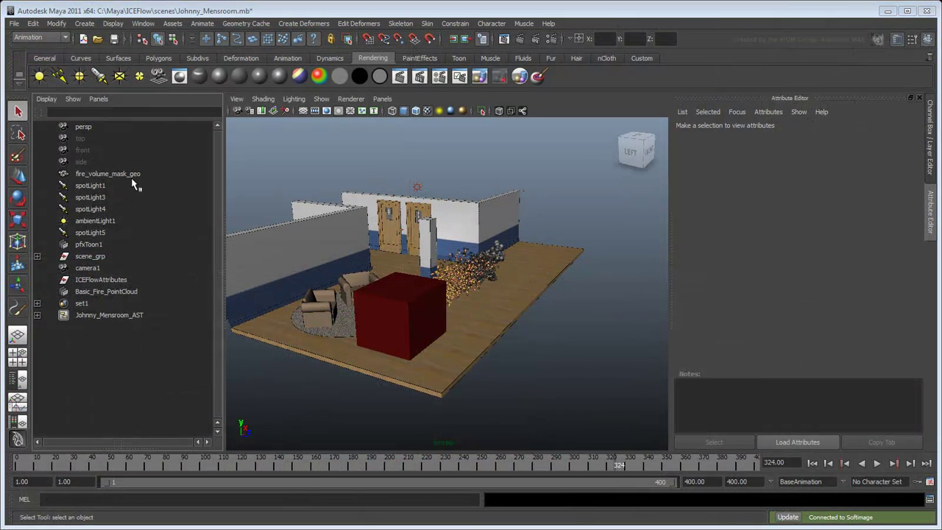
pyautogui.click(130, 177)
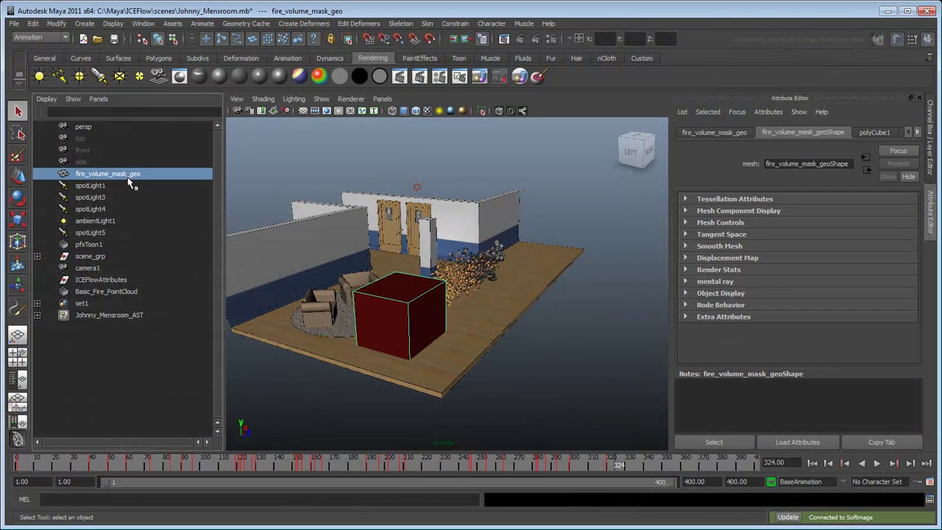
# Hide the fire_volume_mask_geo cube with Display > Hide > Hide Selection.
pyautogui.click(113, 23)
pyautogui.moveTo(137, 79)
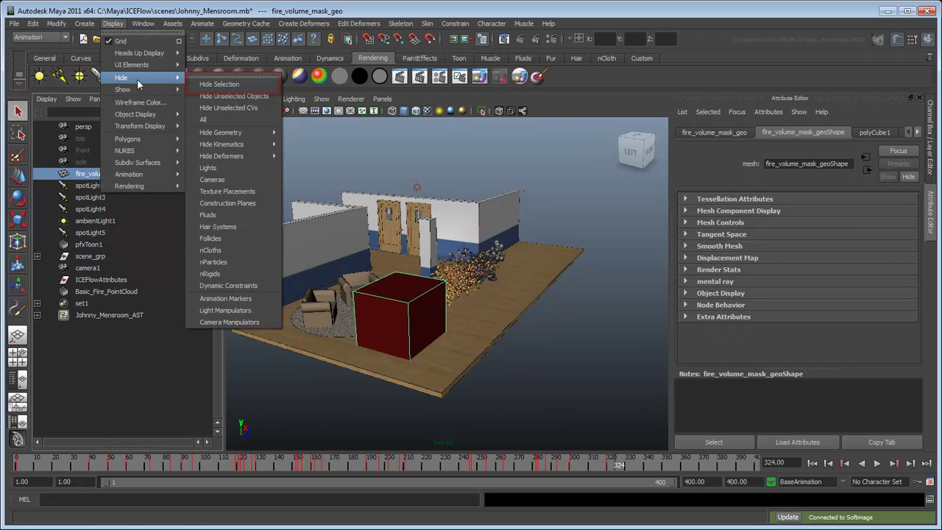
pyautogui.click(225, 84)
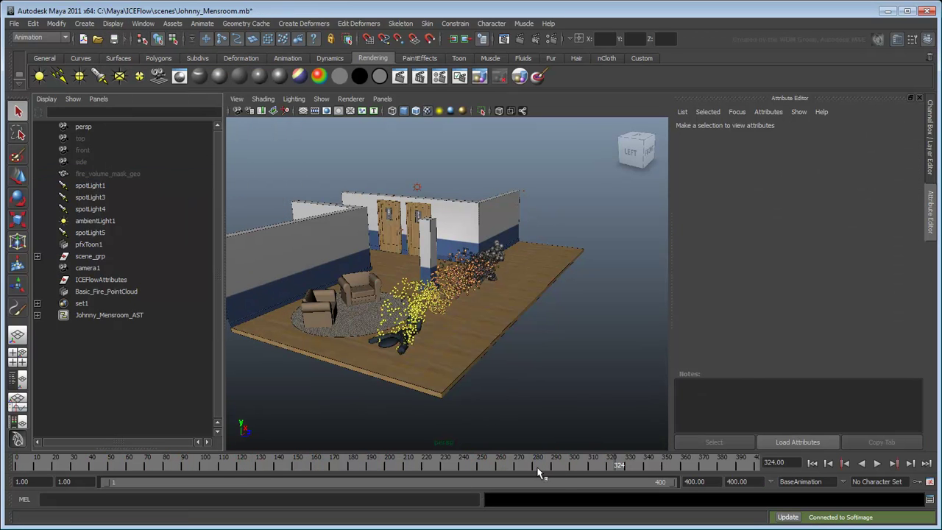
# Play the animation and scrub frames 29 to 214 to watch the character burn.
pyautogui.click(158, 466)
pyautogui.hotkey('alt', 'v')
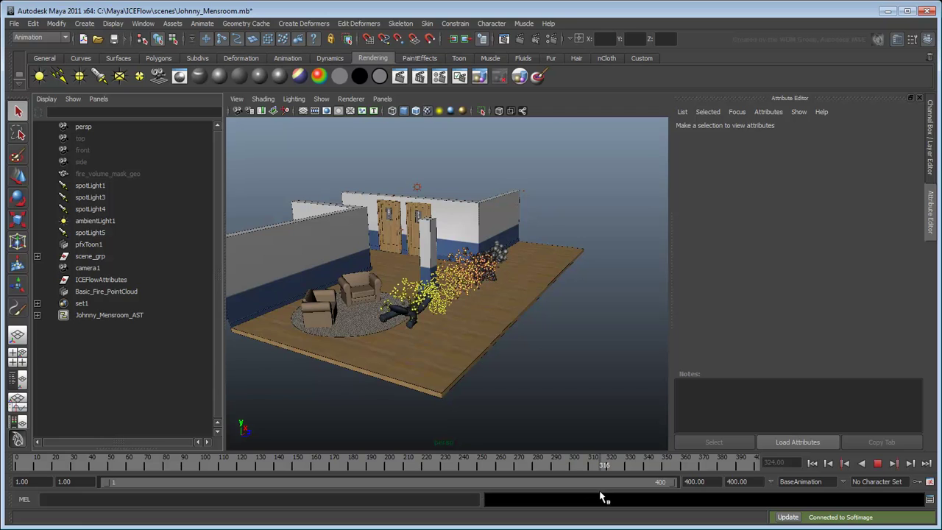
pyautogui.hotkey('alt', 'v')
pyautogui.keyDown('alt'); pyautogui.moveTo(564, 368); pyautogui.dragTo(501, 351); pyautogui.keyUp('alt')
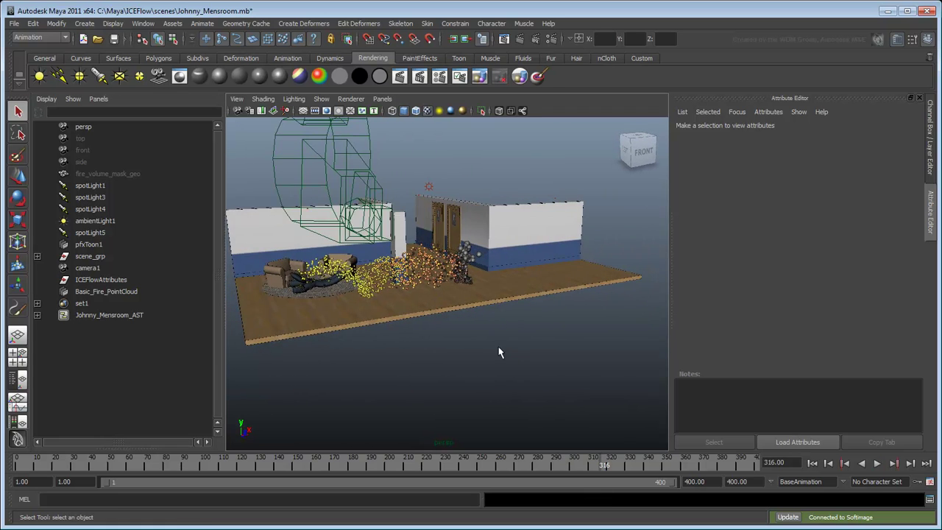
pyautogui.scroll(5, 513, 364)
pyautogui.moveTo(513, 362)
pyautogui.keyDown('alt'); pyautogui.mouseDown(button='middle')
pyautogui.moveTo(490, 351)
pyautogui.moveTo(521, 353)
pyautogui.mouseUp(button='middle'); pyautogui.keyUp('alt')
pyautogui.hotkey('alt', 'v')
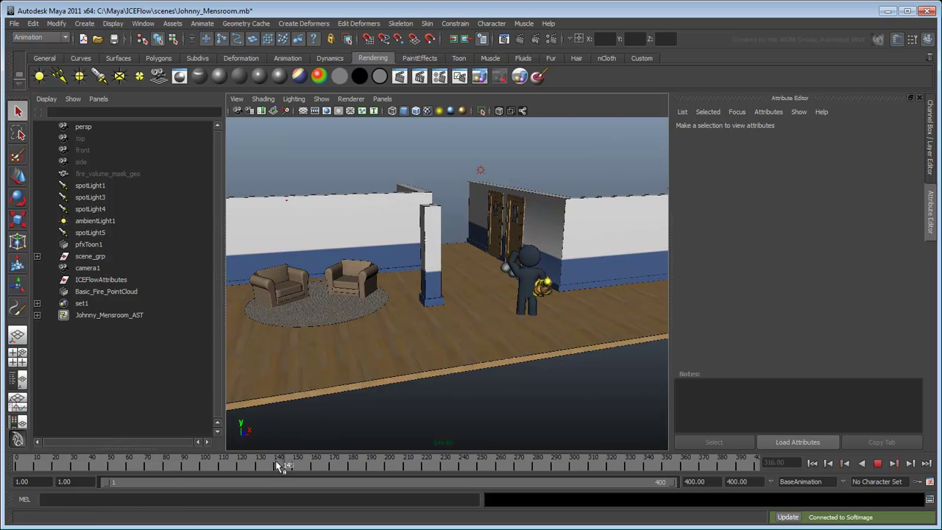
pyautogui.moveTo(69, 465); pyautogui.dragTo(519, 491)
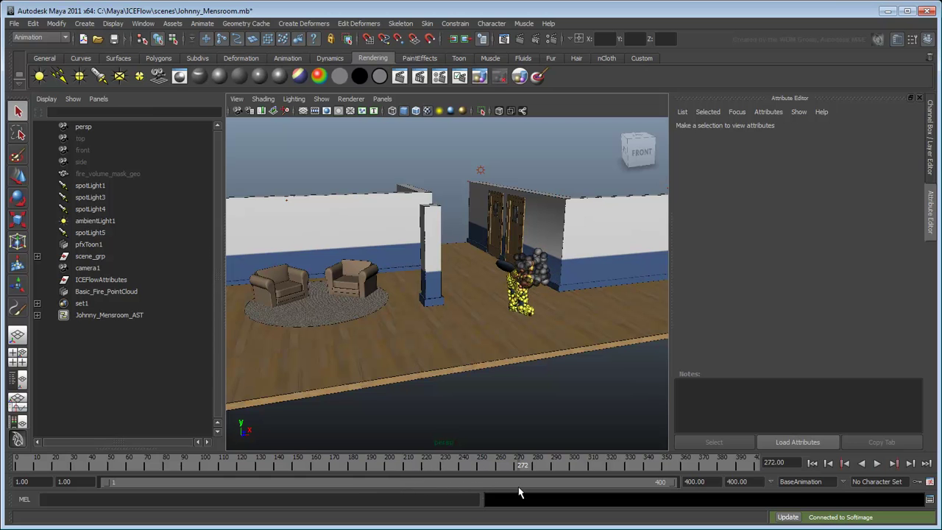